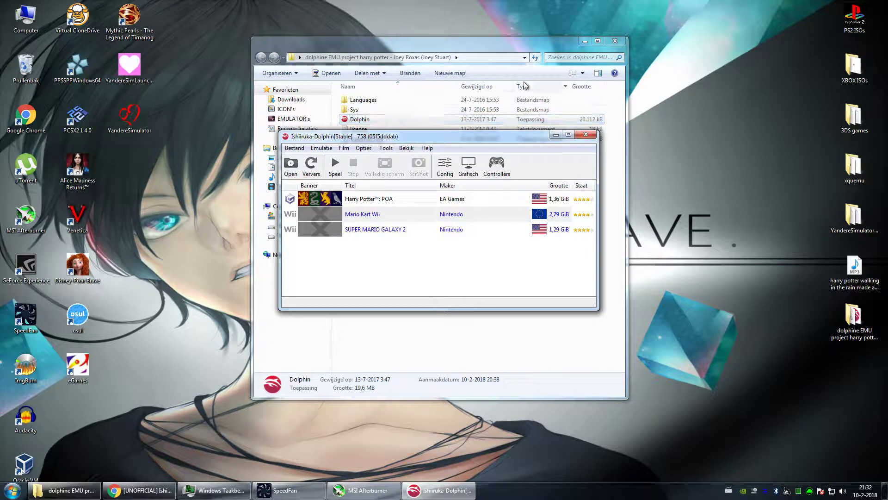
Minimize the folder window, then make the emulator window narrower and taller and move it aside.
left_click(584, 42)
left_click_drag(593, 305, 513, 380)
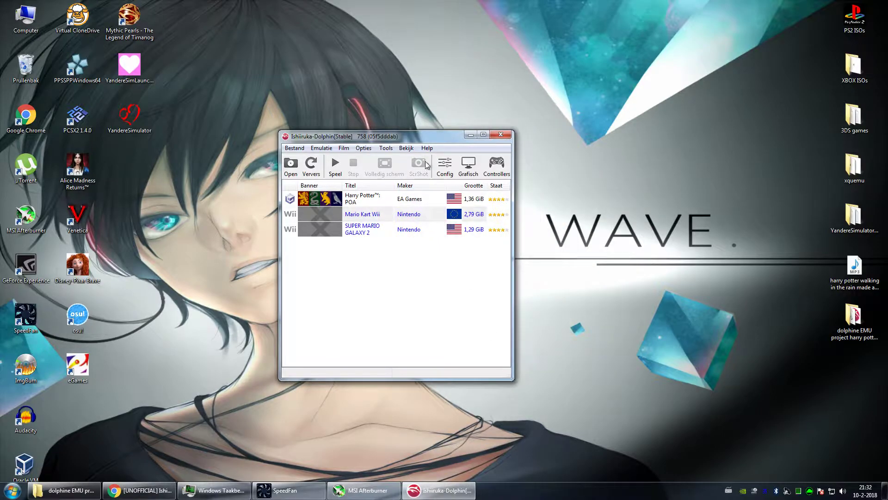
left_click_drag(416, 135, 419, 55)
Review the general, enhancement and stereoscopy graphics settings, and choose IshiirukaFX as the post-processing shader to add.
left_click(752, 50)
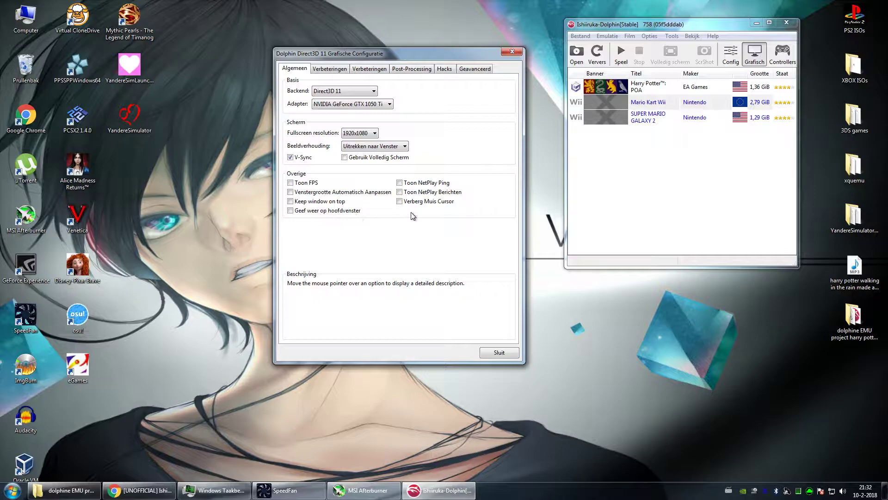
left_click(329, 69)
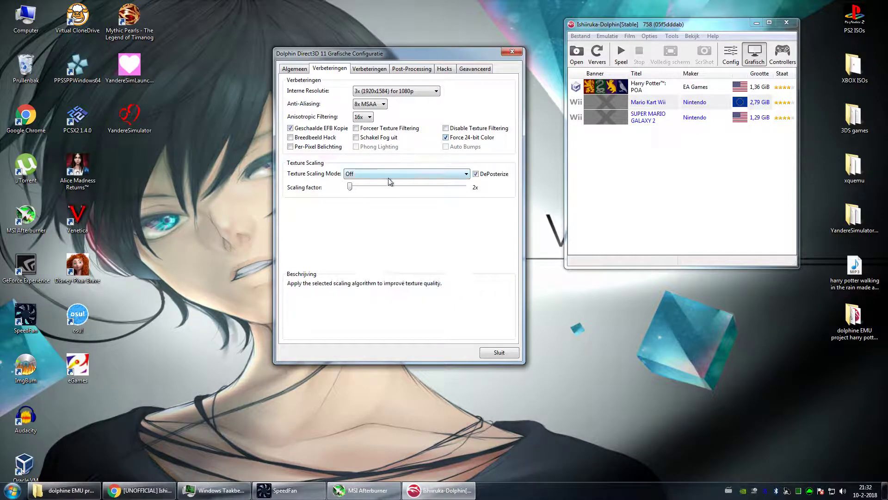
left_click(385, 70)
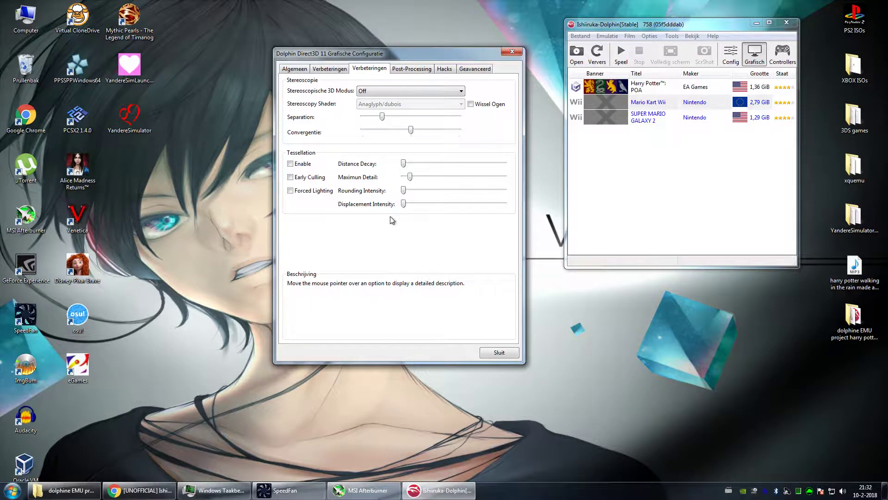
left_click(427, 74)
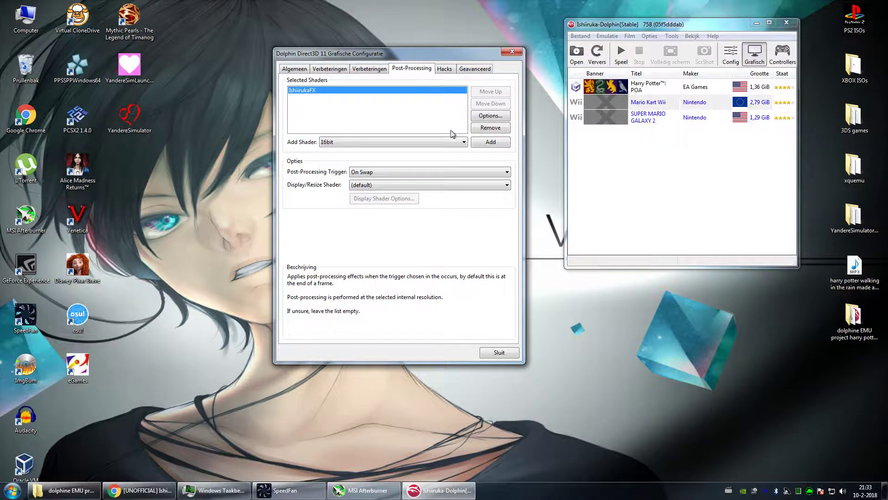
left_click(465, 142)
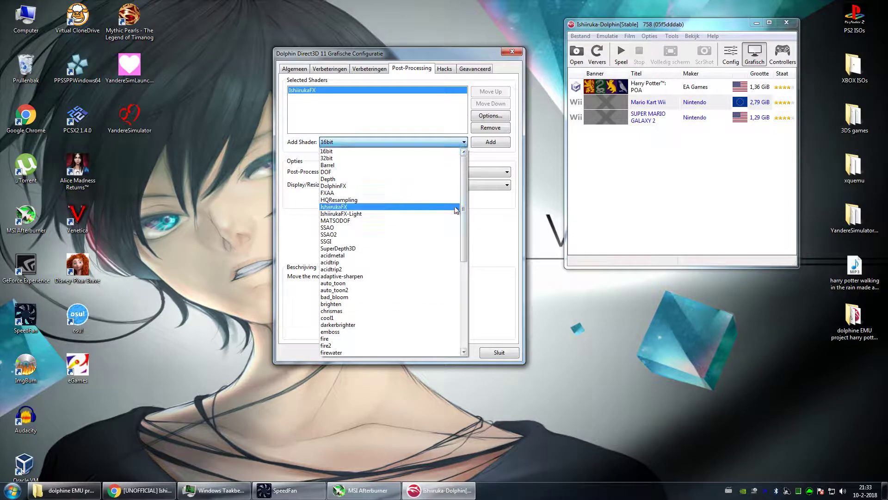
left_click(420, 208)
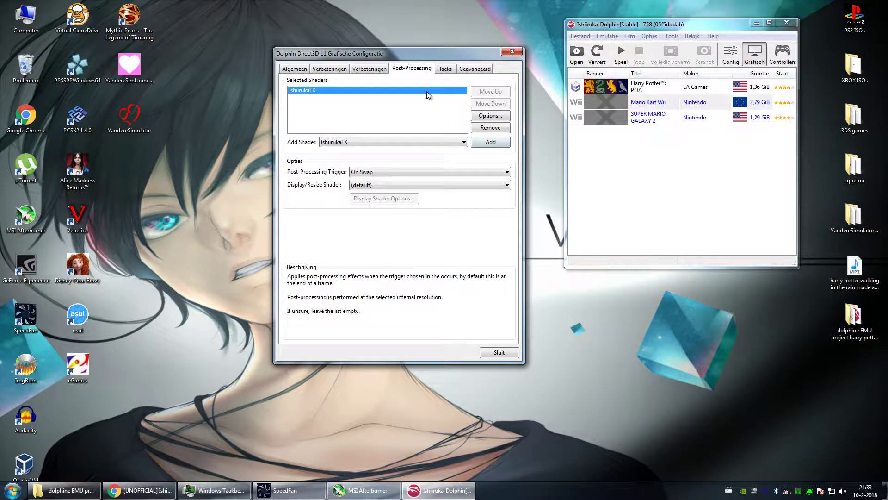
Examine the Hacks and advanced graphics settings, and close the graphics configuration.
left_click(445, 68)
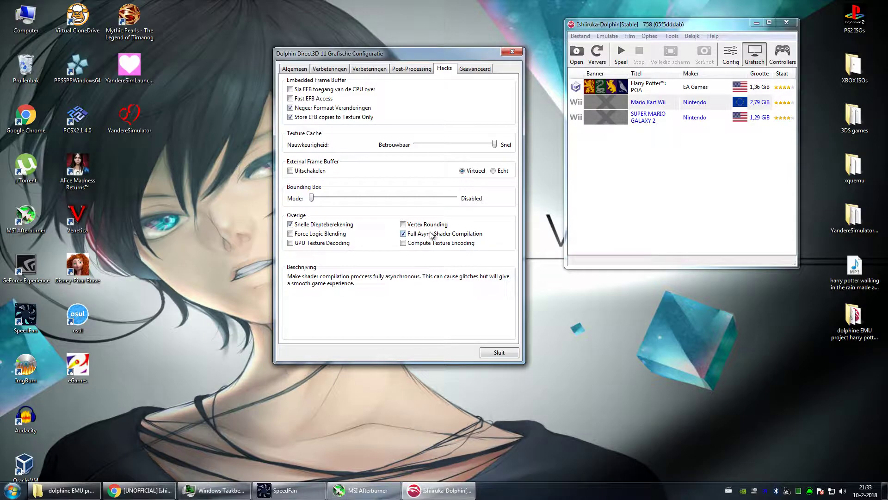
left_click(475, 70)
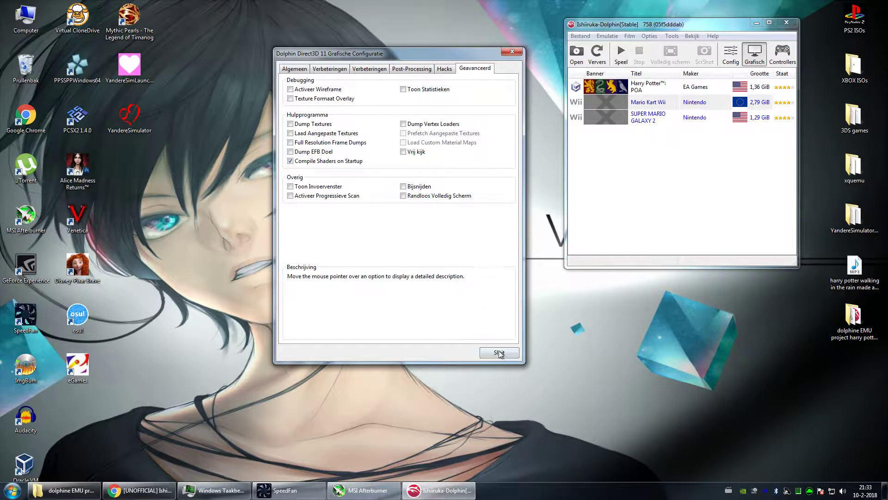
left_click(499, 351)
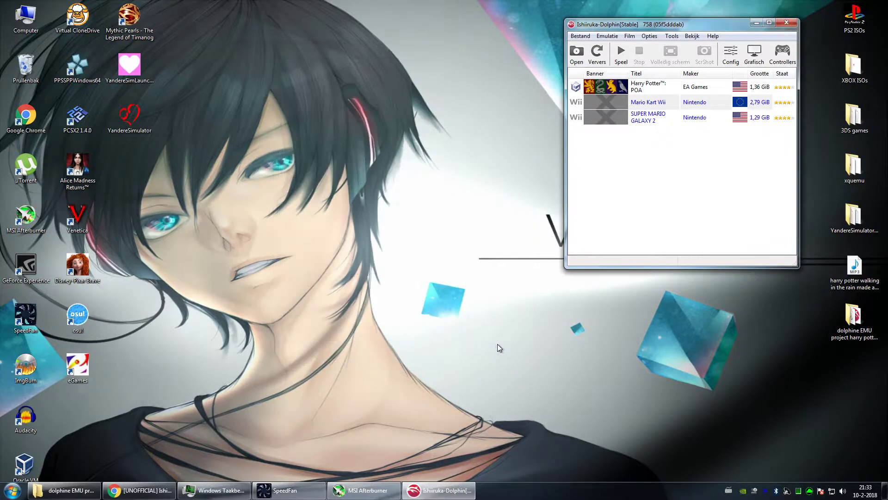
Examine the general, interface, audio, GameCube, Wii, path and advanced CPU clock settings in the emulator configuration.
left_click(733, 55)
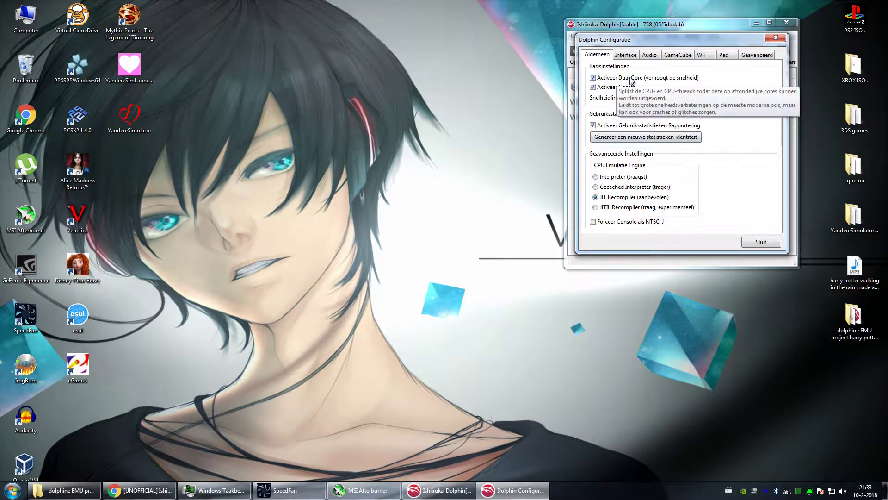
left_click(630, 56)
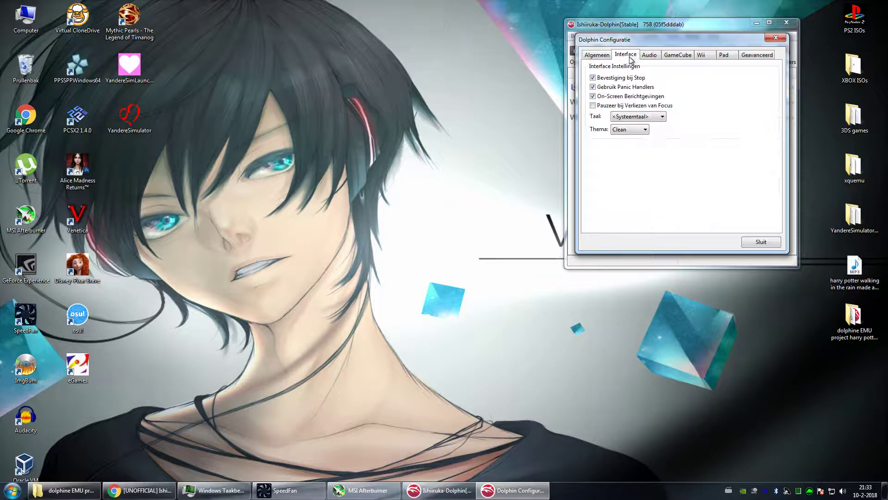
left_click(653, 55)
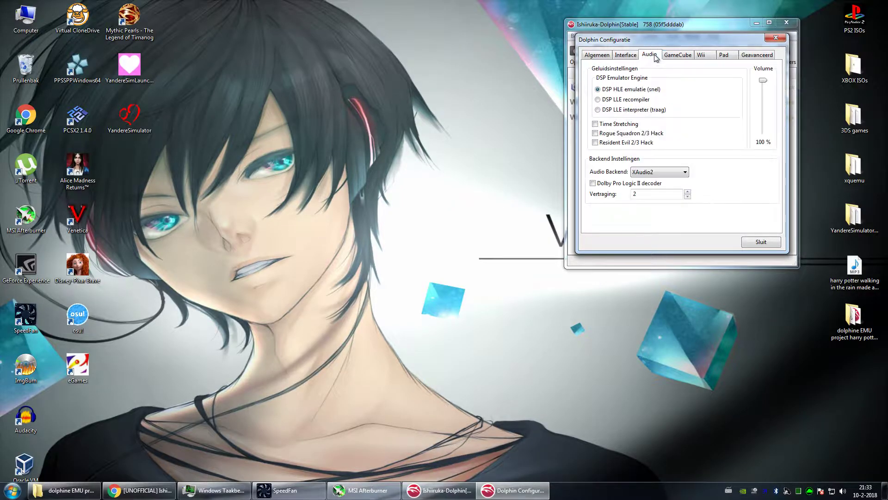
left_click(679, 57)
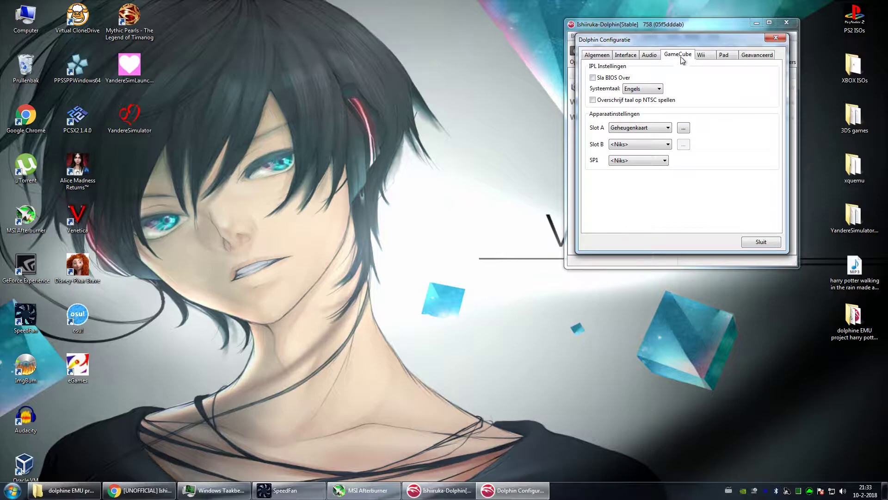
left_click(710, 58)
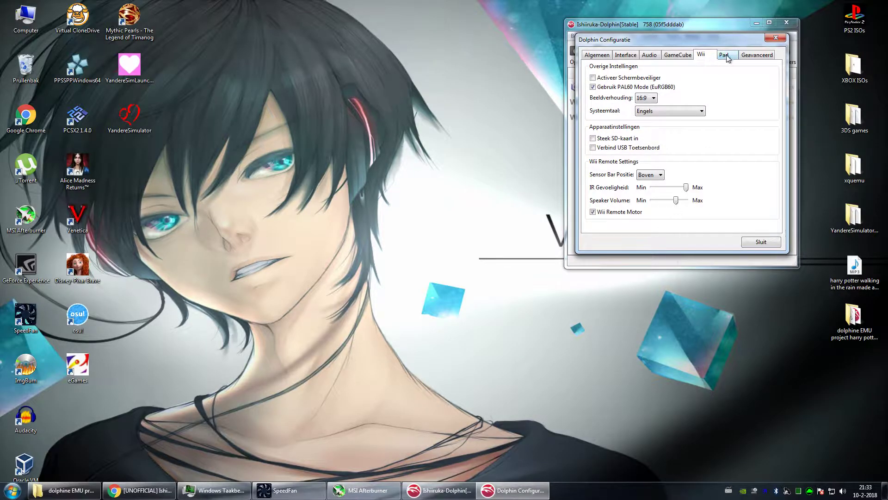
left_click(726, 56)
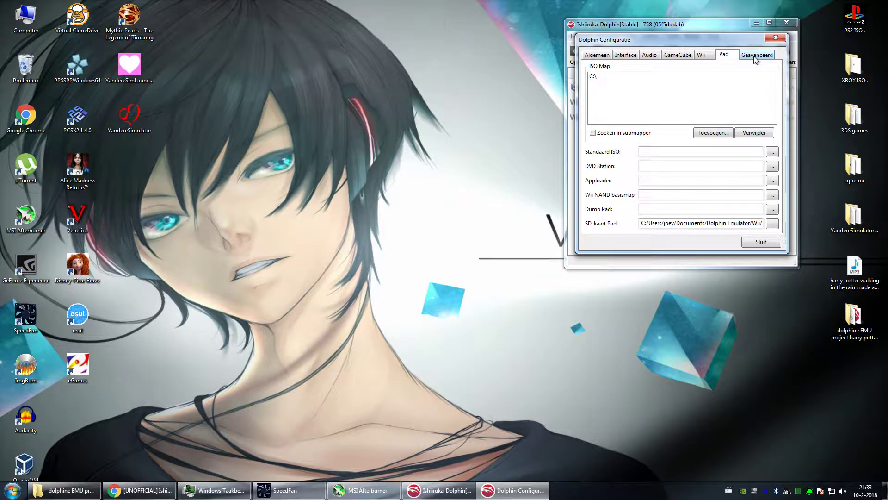
left_click(755, 57)
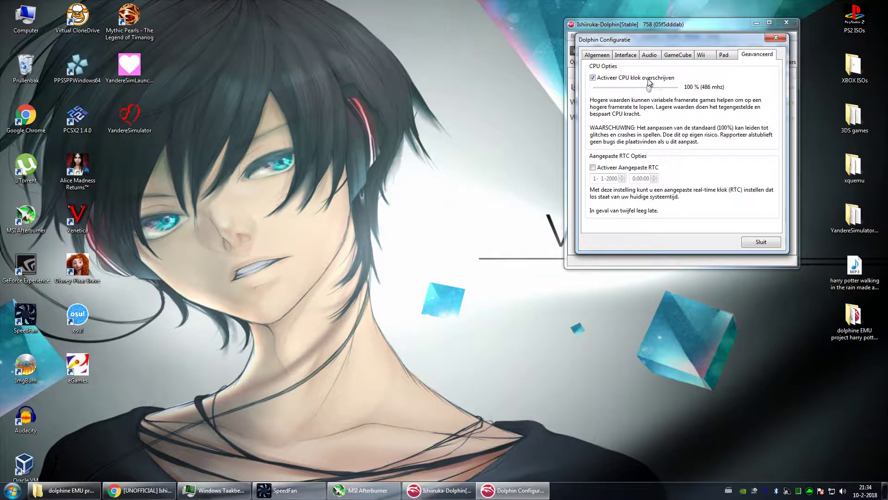
left_click_drag(670, 44, 715, 67)
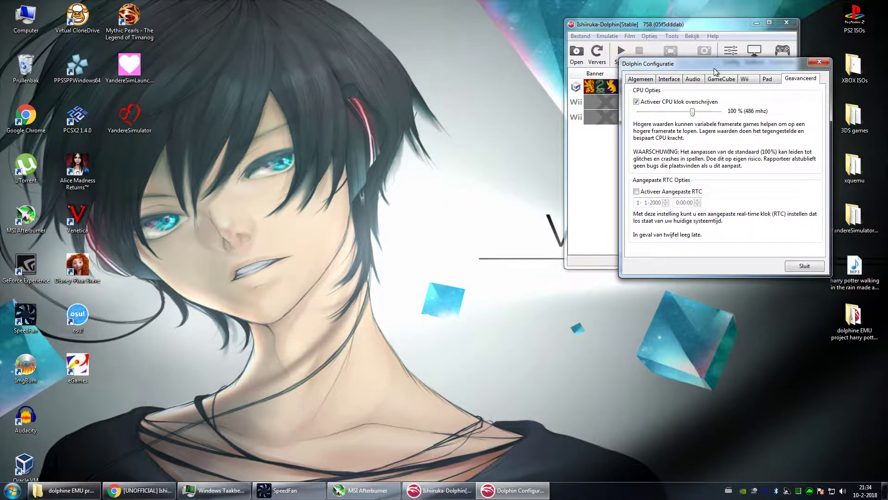
left_click(805, 265)
Inspect the 60FPS Action Replay code in the properties of Harry Potter: POA without changing it.
right_click(633, 88)
left_click(642, 94)
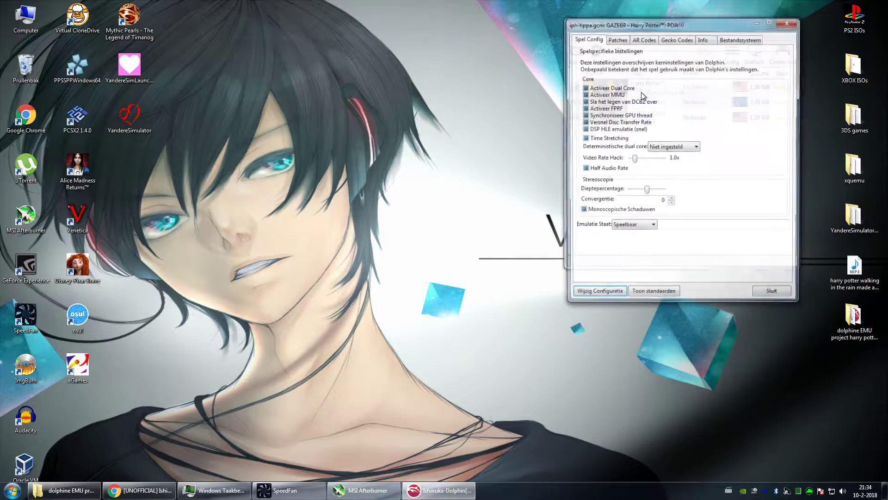
left_click(644, 38)
left_click(598, 51)
double_click(592, 51)
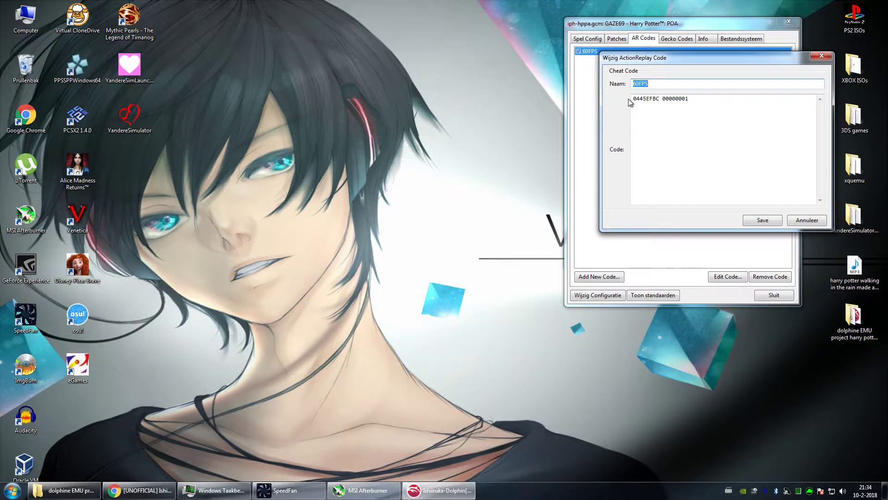
left_click(806, 221)
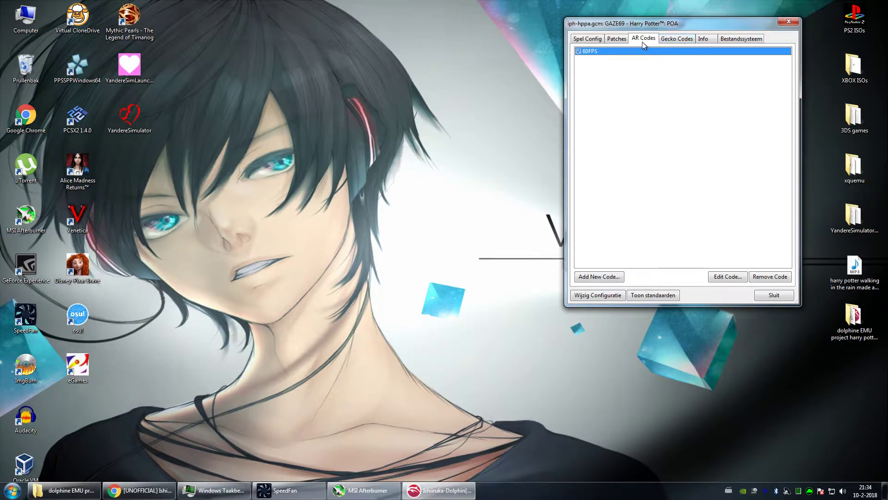
left_click(773, 295)
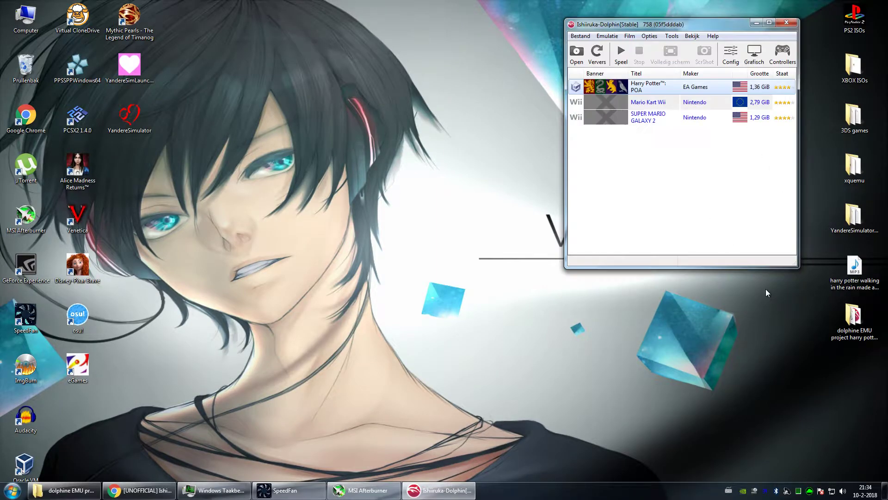
Launch Harry Potter: POA, arrange the emulator and enlarged game windows side by side, and dismiss the GeForce Experience overlay.
right_click(666, 87)
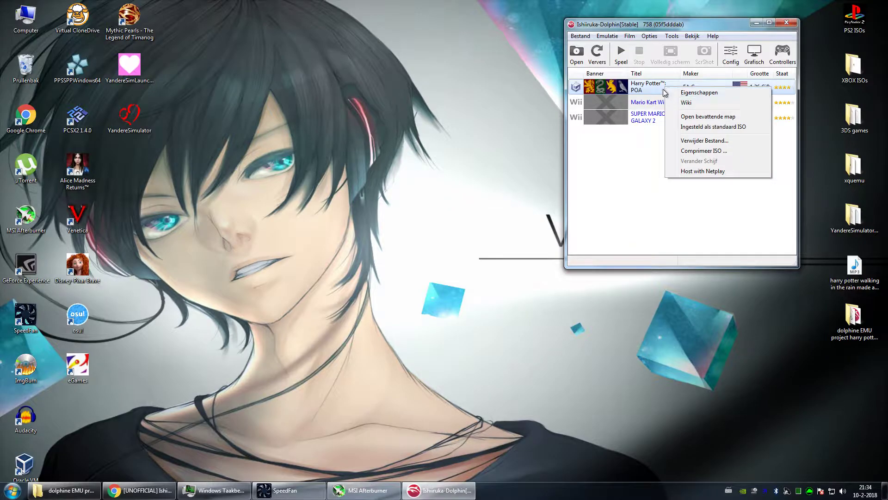
double_click(646, 85)
left_click_drag(648, 22, 735, 11)
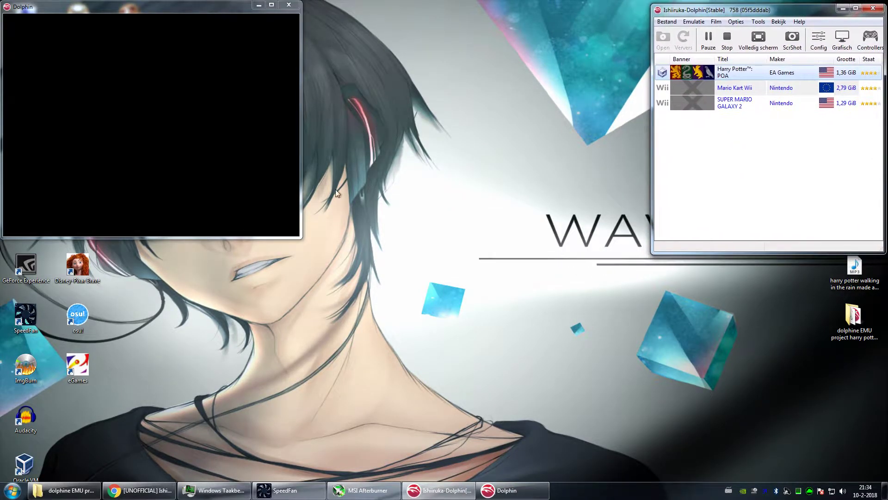
left_click_drag(300, 239, 642, 473)
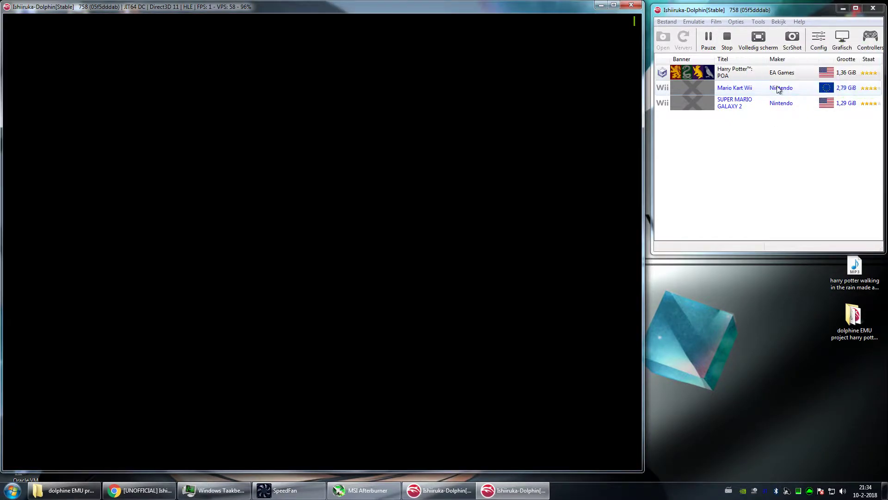
key("alt+z")
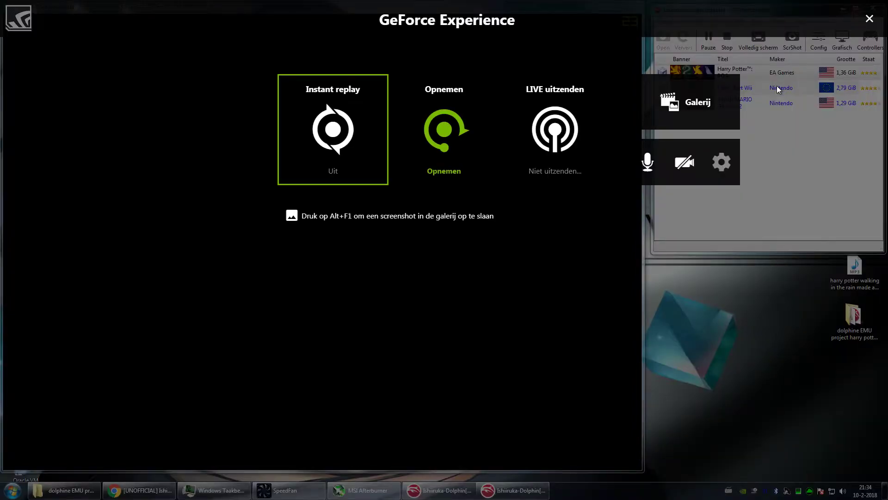
left_click(874, 22)
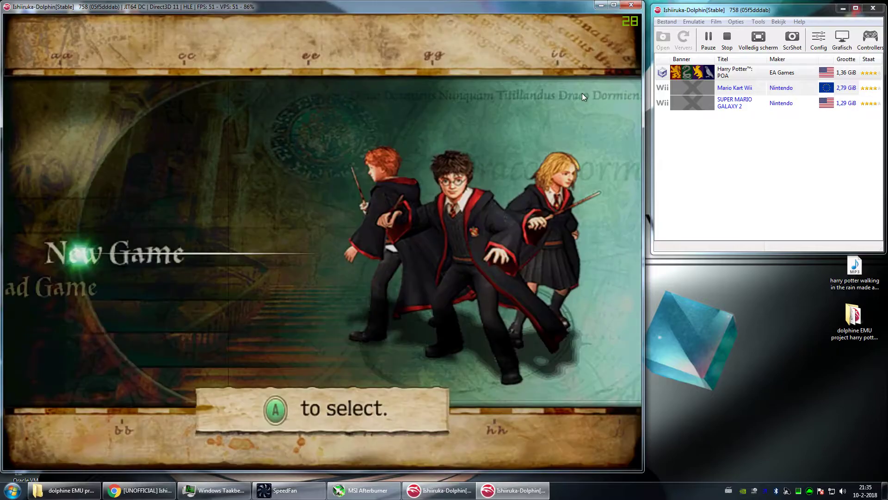
Load the first saved game from the Load Game menu.
key("Down")
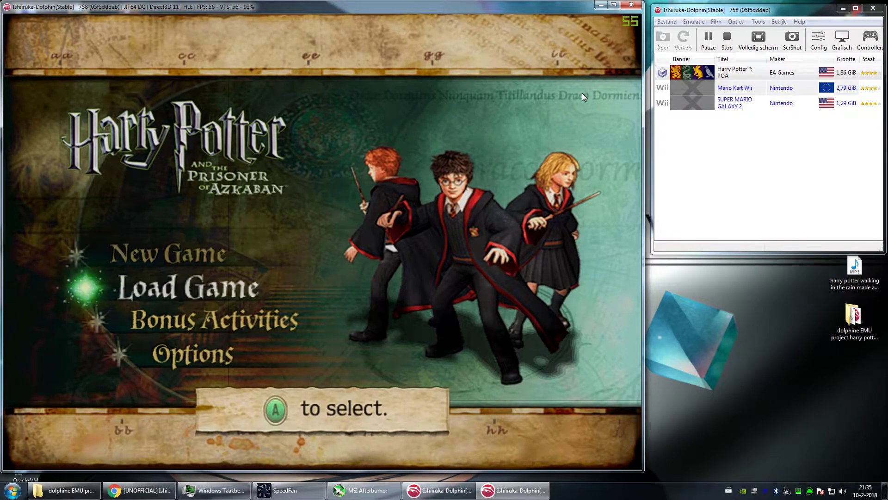
key("x")
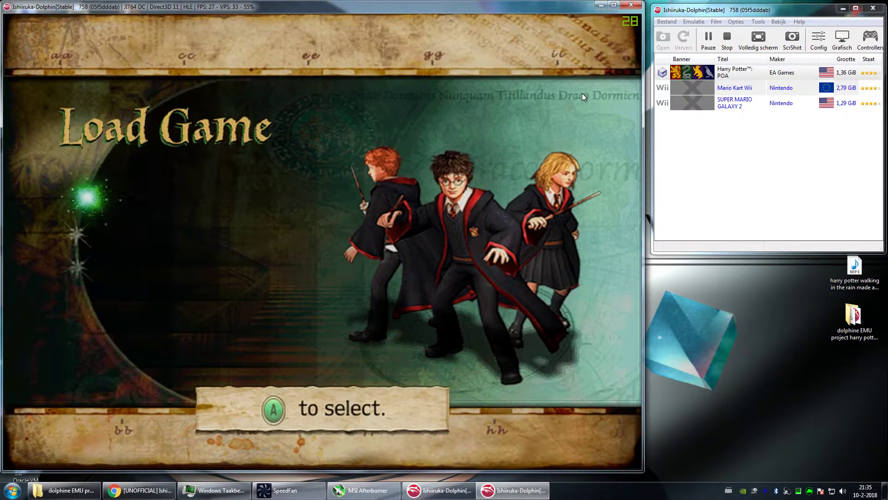
key("x")
key("x")
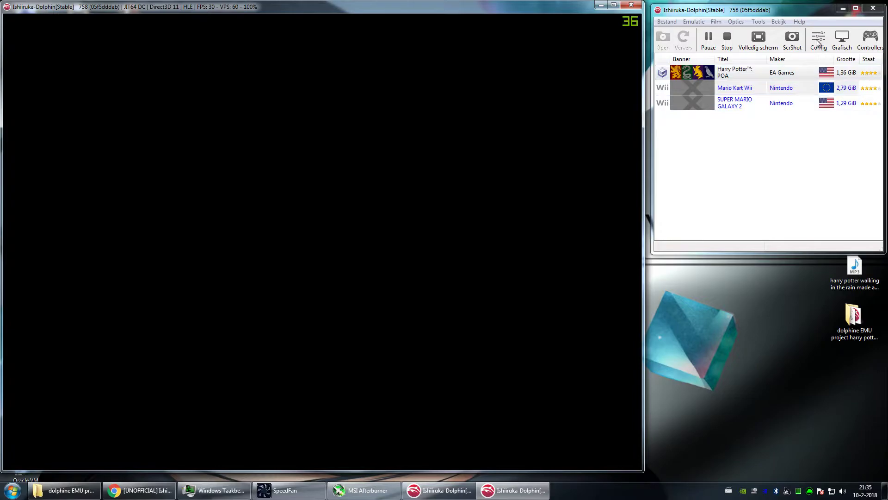
Lower the emulated CPU clock override to 72 % (348 mhz) in the advanced configuration and close it.
left_click(816, 42)
left_click_drag(784, 30, 778, 268)
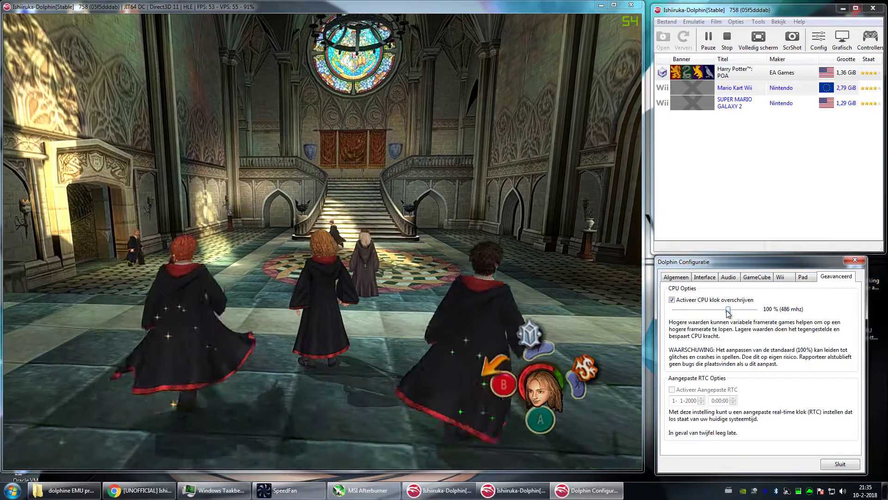
left_click_drag(729, 313, 728, 313)
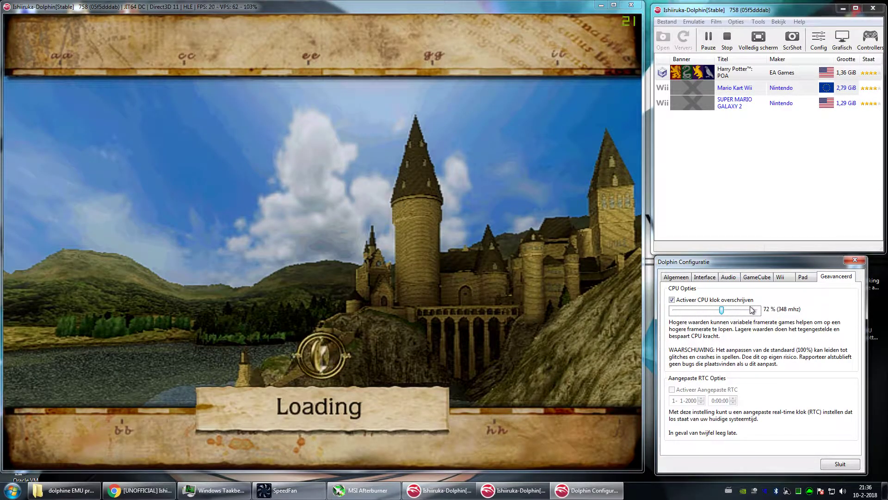
left_click(839, 464)
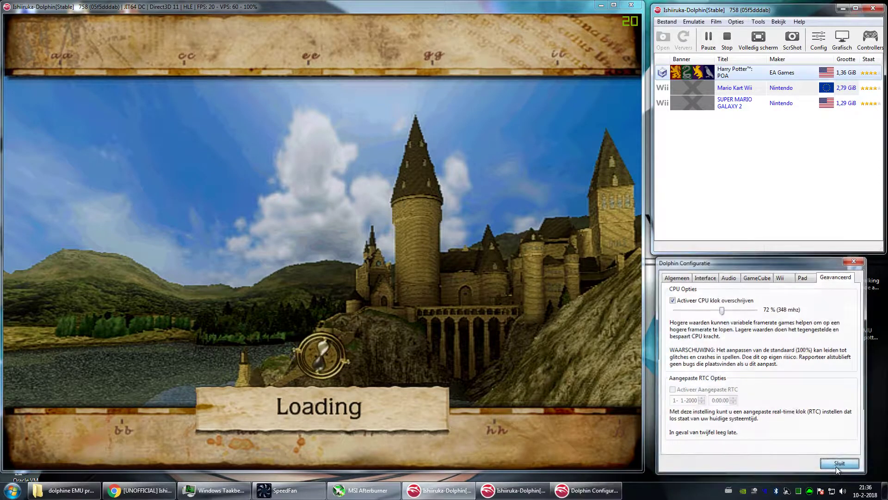